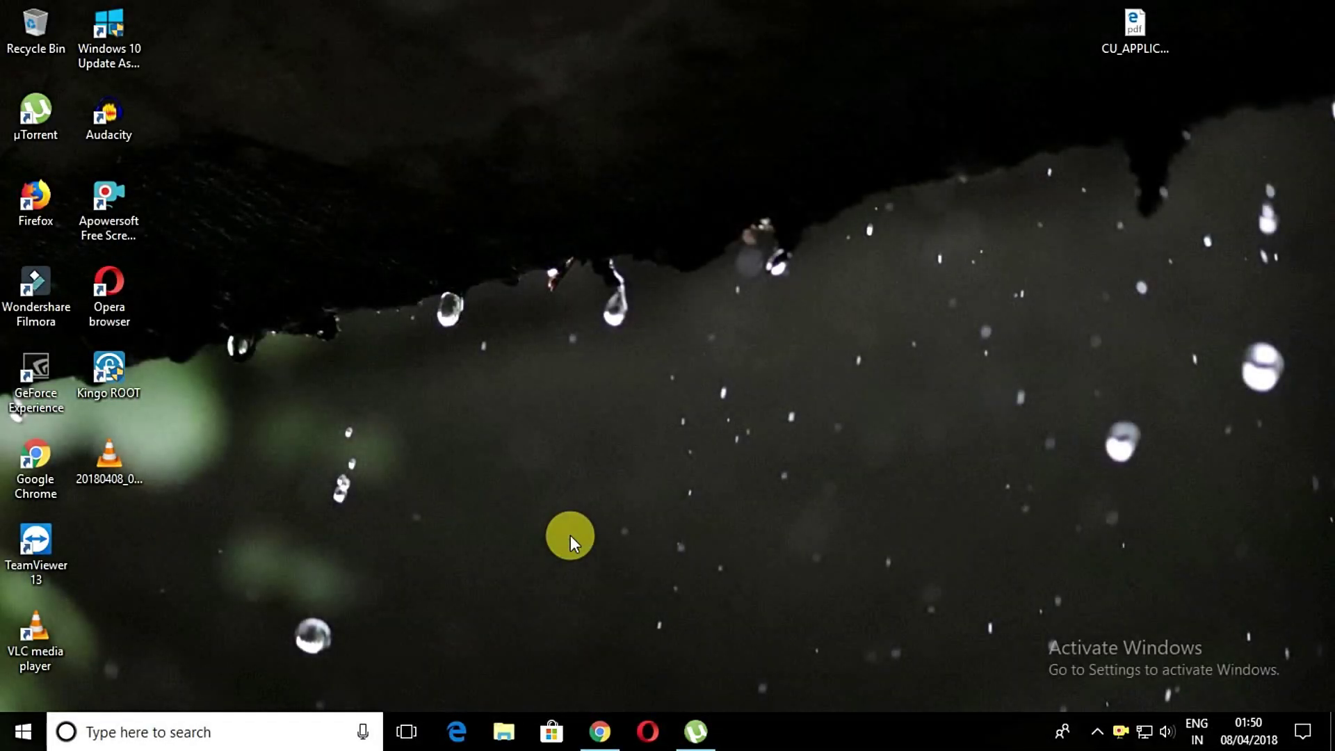
Step: End the µTorrent process from Task Manager's Processes list
{"action": "key", "text": "ctrl+shift+Escape"}
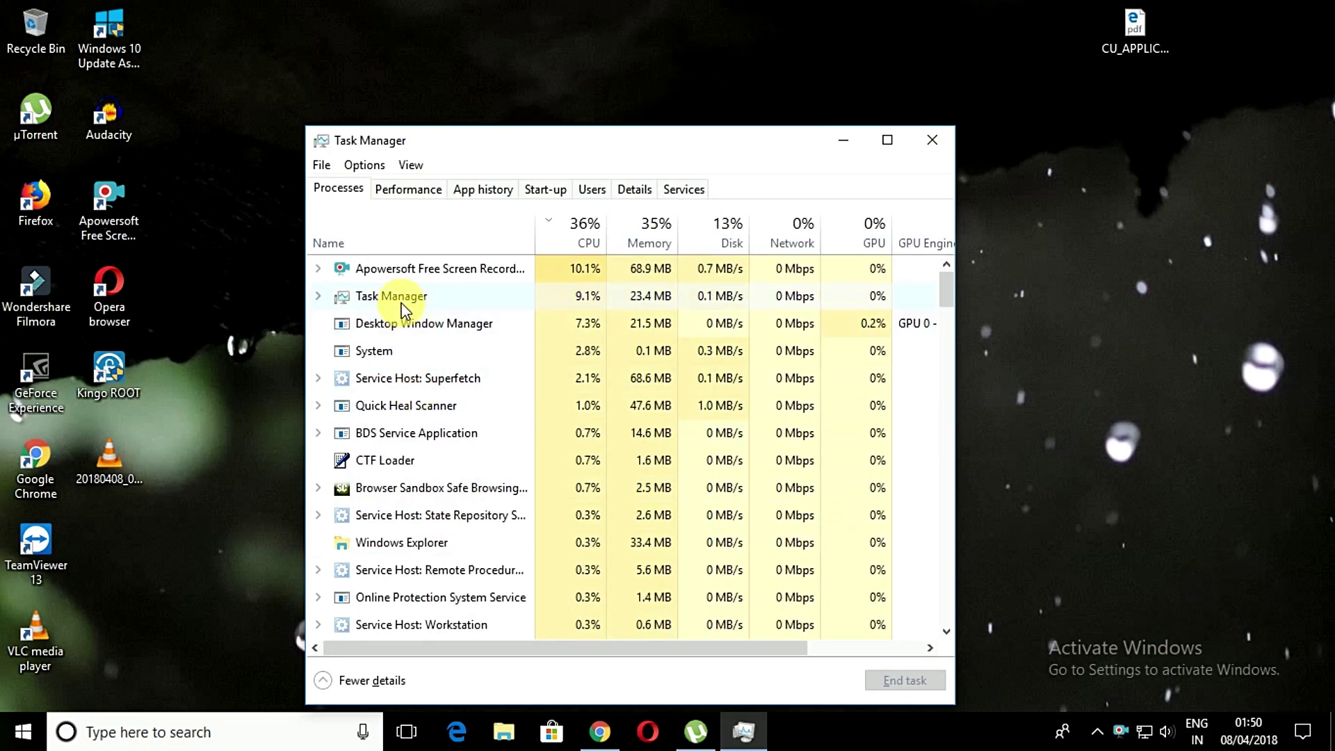
{"action": "scroll", "coordinate": [573, 303], "scroll_direction": "down", "scroll_amount": 1}
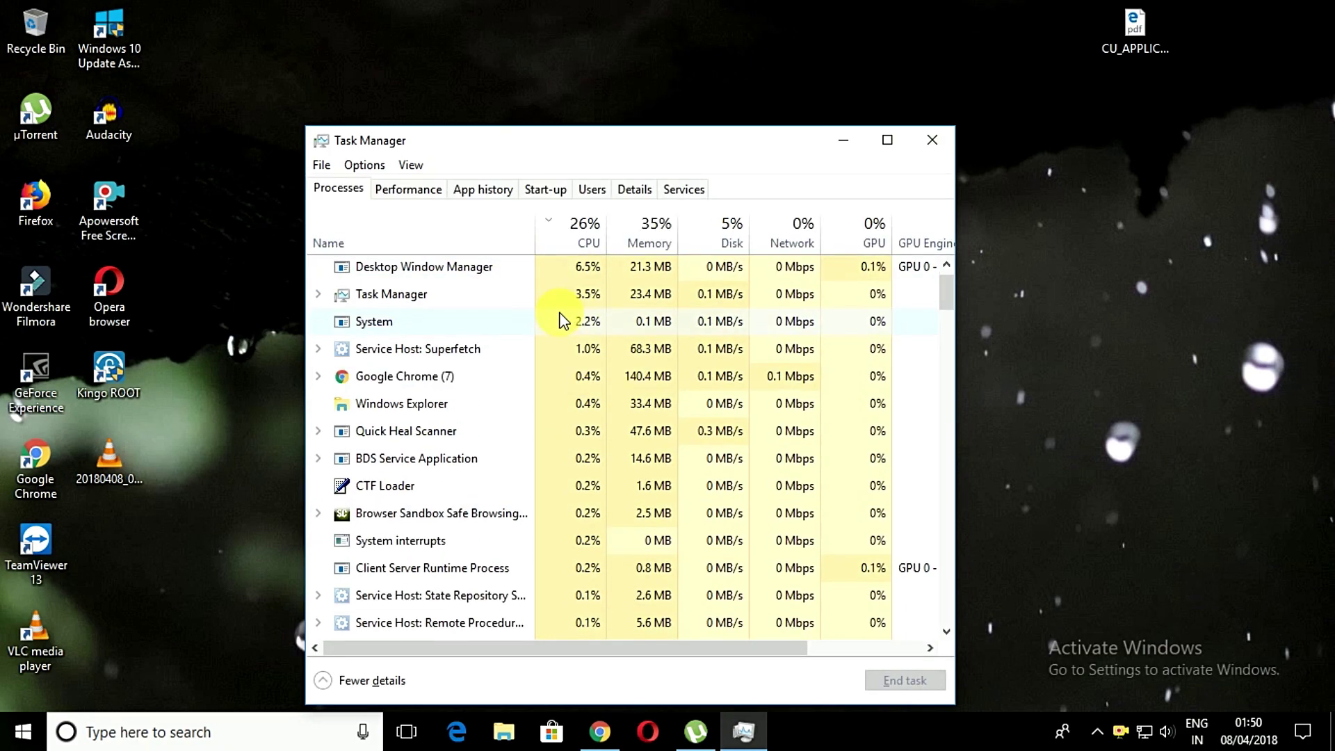
{"action": "scroll", "coordinate": [646, 391], "scroll_direction": "down", "scroll_amount": 1}
{"action": "scroll", "coordinate": [585, 417], "scroll_direction": "down", "scroll_amount": 1}
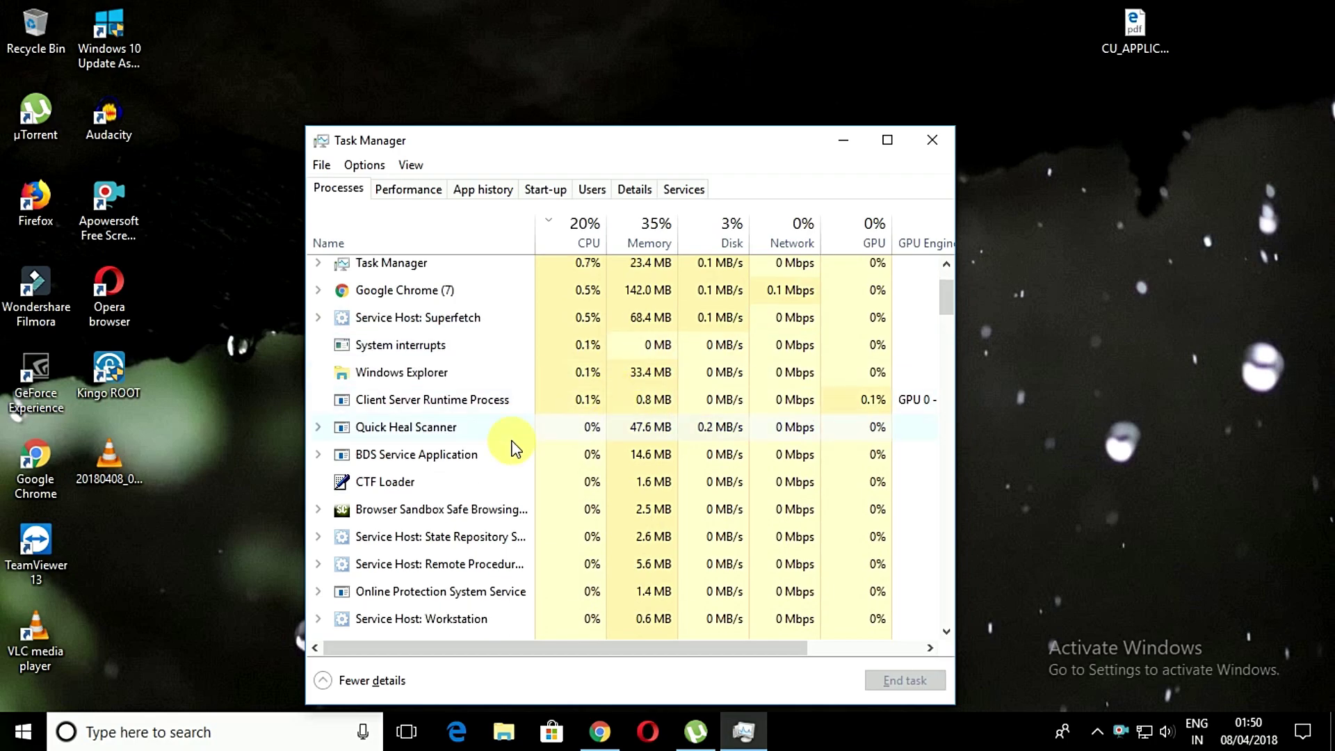
{"action": "scroll", "coordinate": [484, 542], "scroll_direction": "down", "scroll_amount": 2}
{"action": "scroll", "coordinate": [562, 580], "scroll_direction": "down", "scroll_amount": 1}
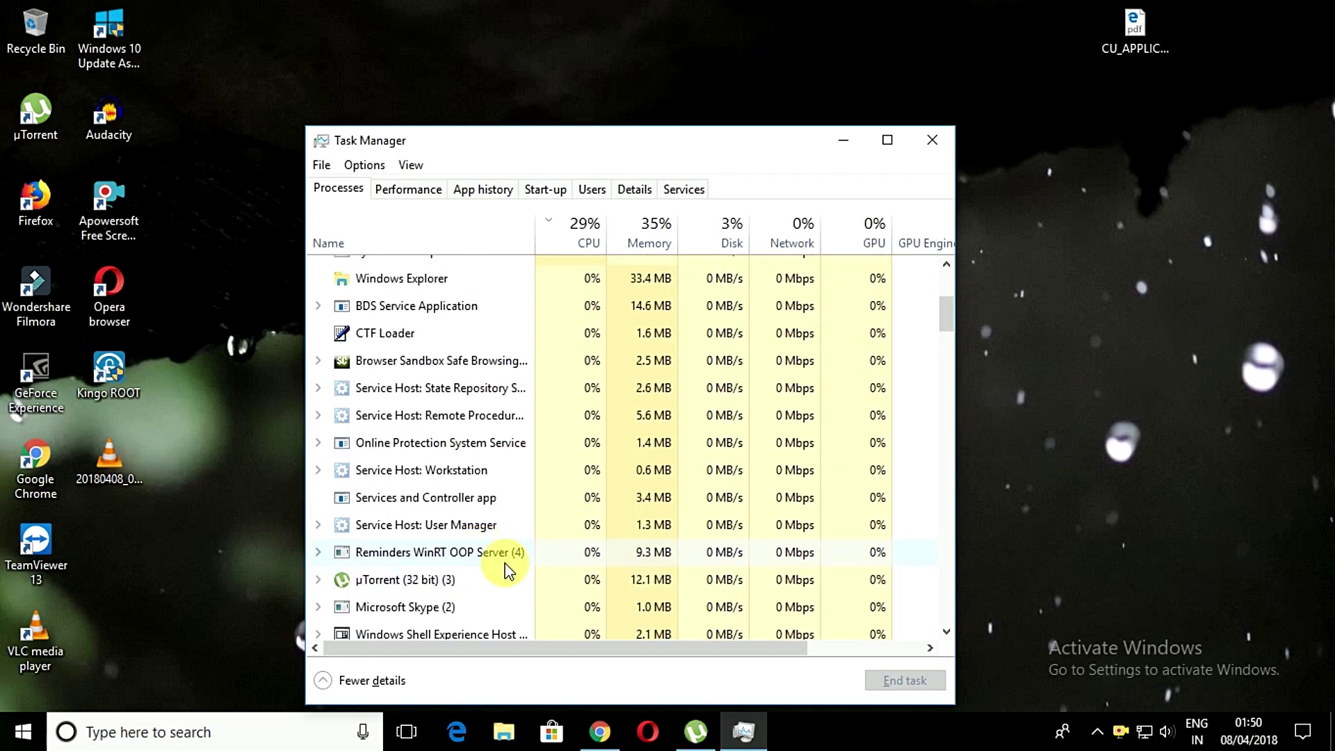
{"action": "scroll", "coordinate": [496, 555], "scroll_direction": "down", "scroll_amount": 2}
{"action": "scroll", "coordinate": [506, 470], "scroll_direction": "down", "scroll_amount": 1}
{"action": "scroll", "coordinate": [439, 425], "scroll_direction": "up", "scroll_amount": 1}
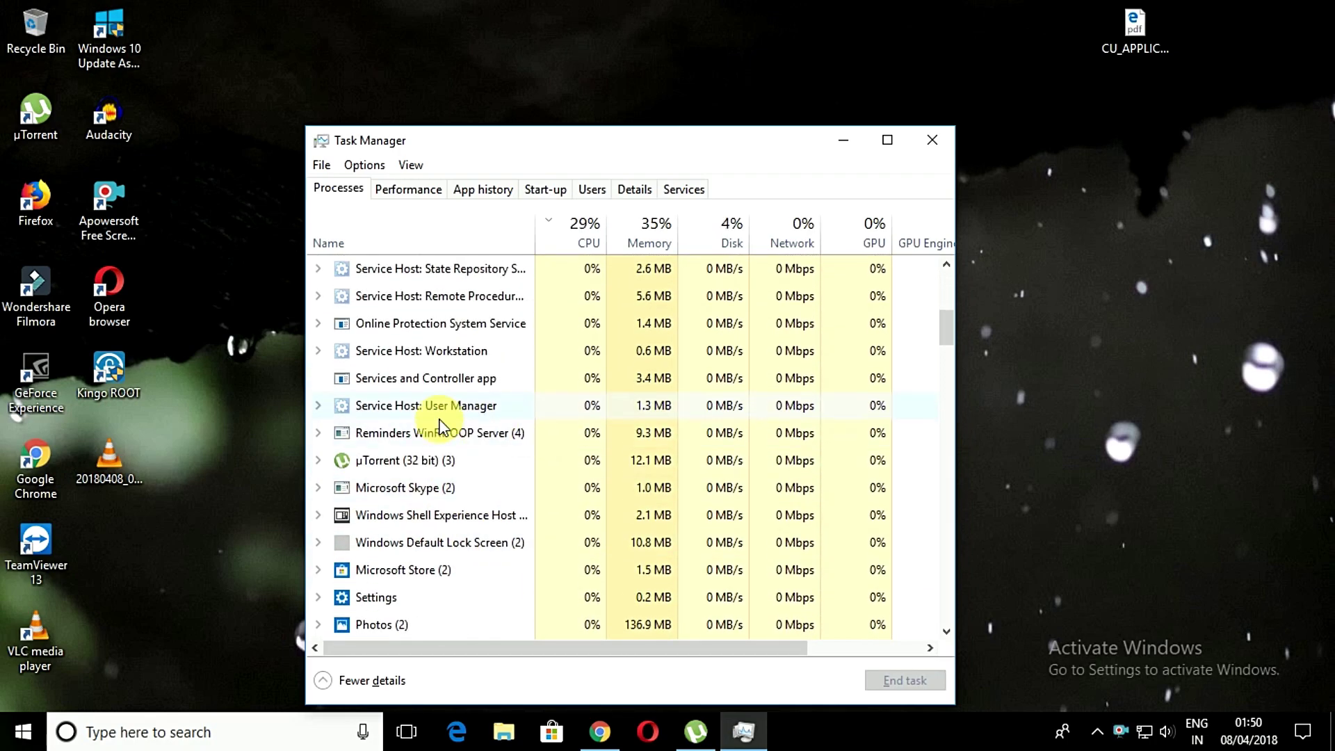
{"action": "left_click", "coordinate": [495, 470]}
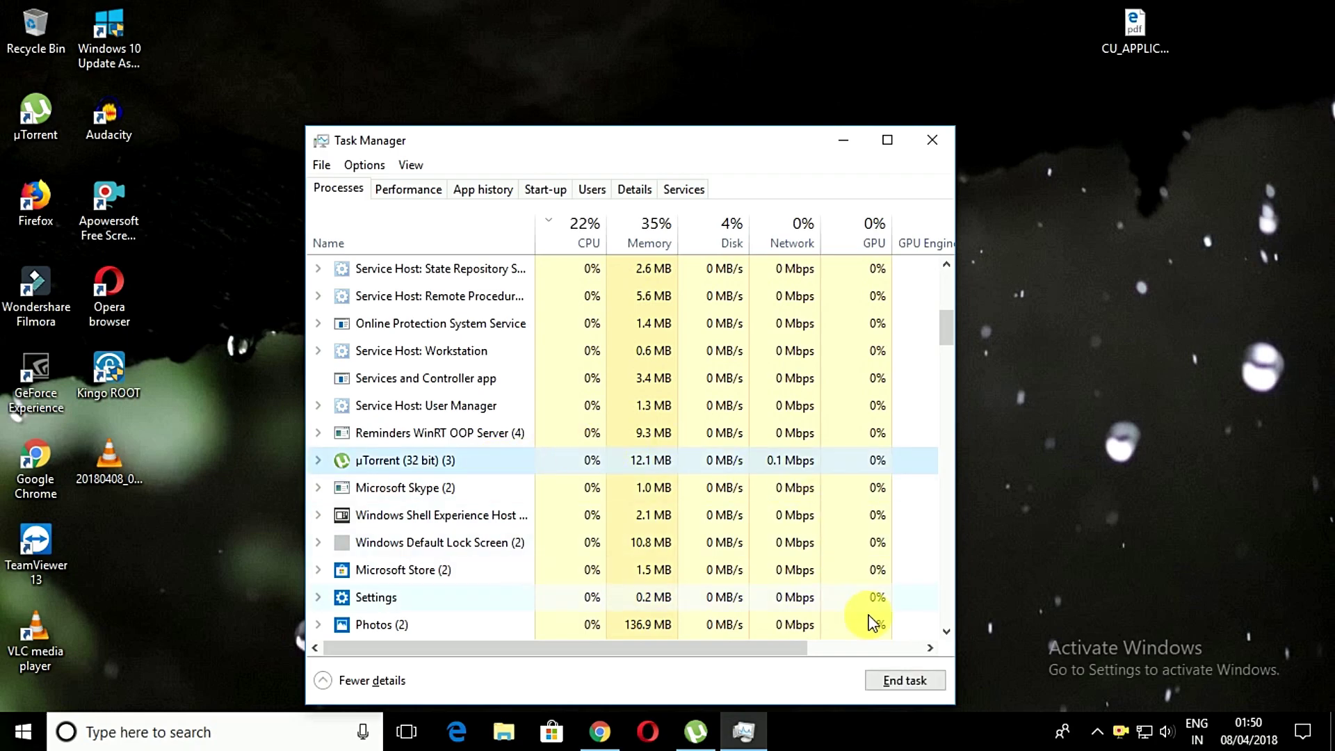
{"action": "left_click", "coordinate": [897, 682]}
{"action": "scroll", "coordinate": [533, 428], "scroll_direction": "up", "scroll_amount": 3}
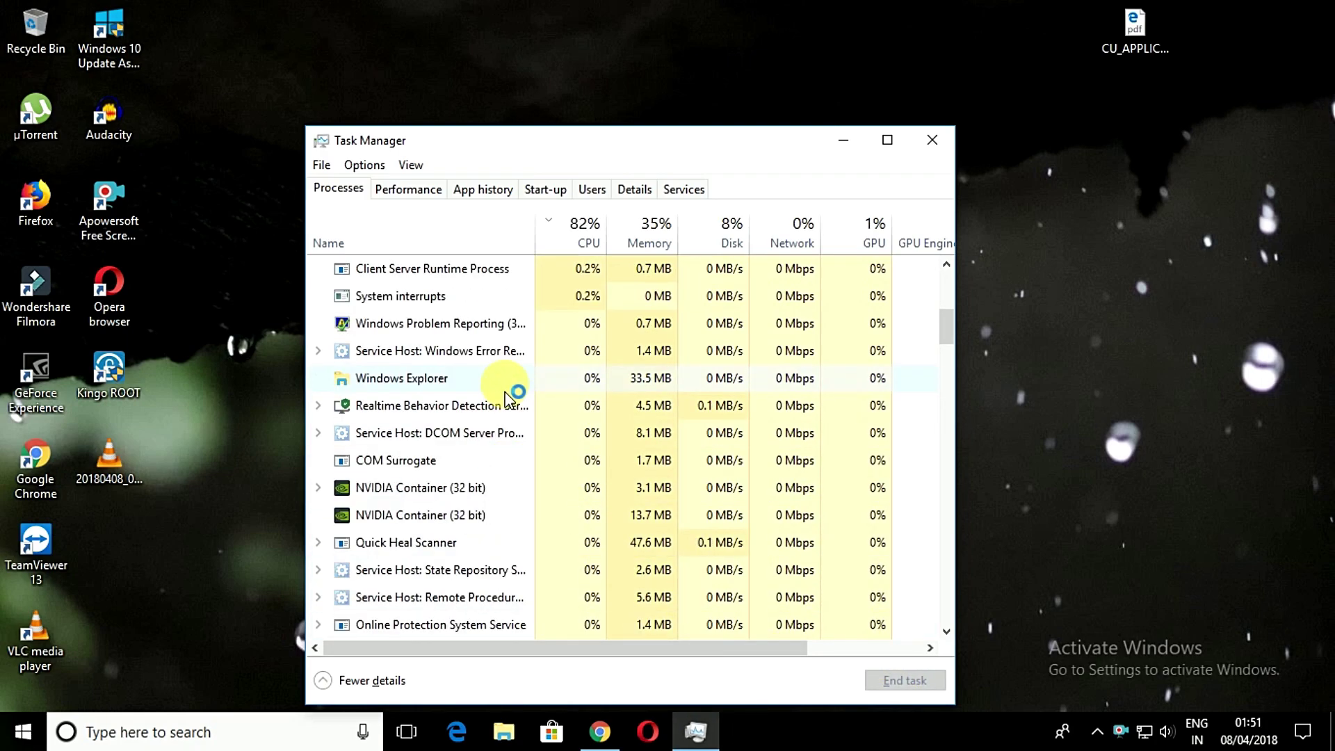
{"action": "scroll", "coordinate": [512, 396], "scroll_direction": "down", "scroll_amount": 1}
{"action": "scroll", "coordinate": [474, 433], "scroll_direction": "down", "scroll_amount": 2}
{"action": "scroll", "coordinate": [402, 525], "scroll_direction": "down", "scroll_amount": 1}
{"action": "scroll", "coordinate": [403, 537], "scroll_direction": "down", "scroll_amount": 2}
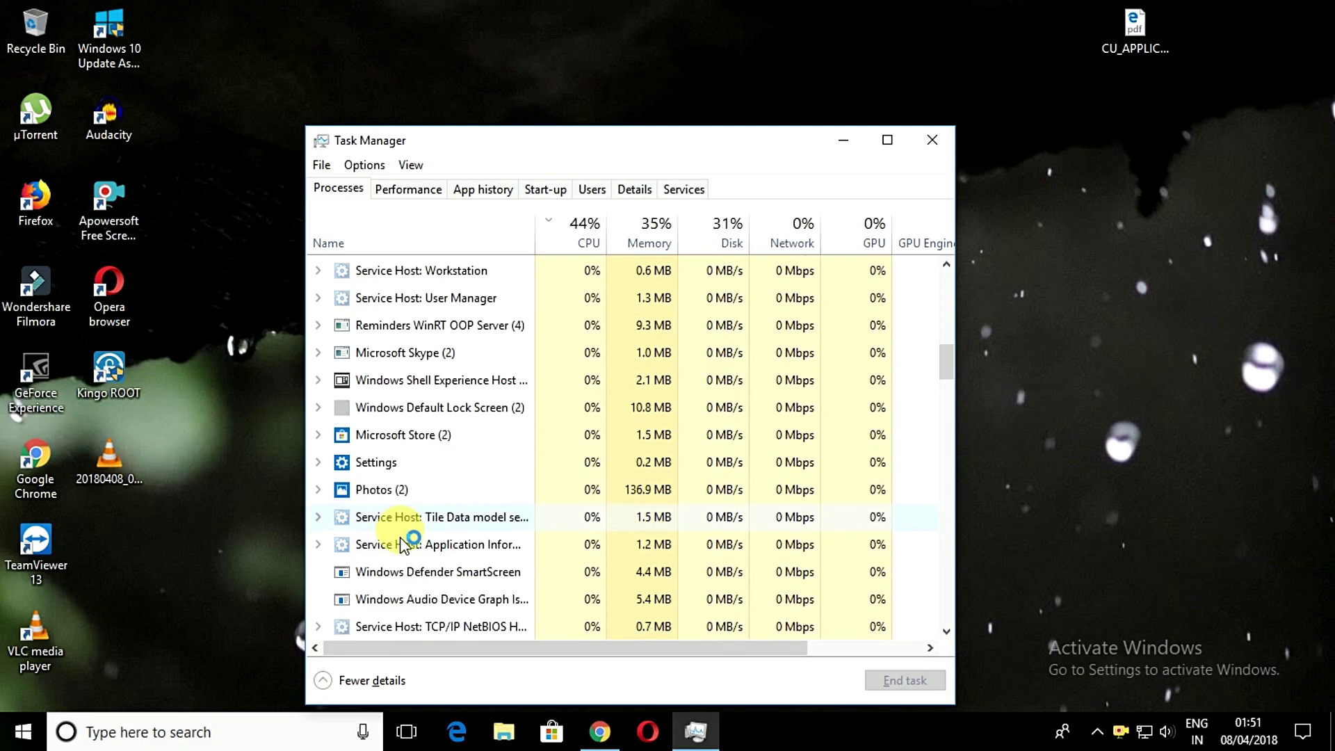
{"action": "scroll", "coordinate": [403, 531], "scroll_direction": "up", "scroll_amount": 2}
{"action": "scroll", "coordinate": [434, 299], "scroll_direction": "up", "scroll_amount": 1}
{"action": "scroll", "coordinate": [432, 313], "scroll_direction": "up", "scroll_amount": 2}
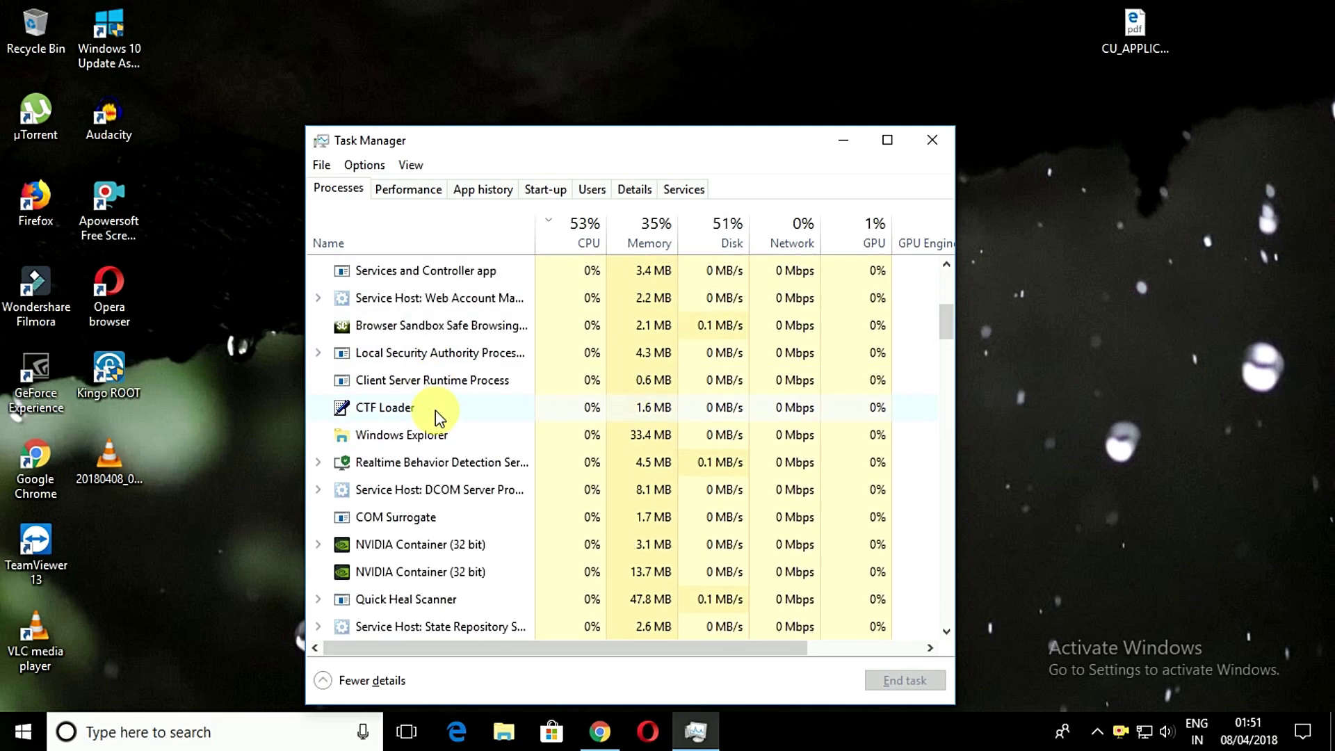
{"action": "scroll", "coordinate": [435, 417], "scroll_direction": "up", "scroll_amount": 1}
{"action": "scroll", "coordinate": [433, 417], "scroll_direction": "up", "scroll_amount": 2}
{"action": "scroll", "coordinate": [438, 413], "scroll_direction": "up", "scroll_amount": 1}
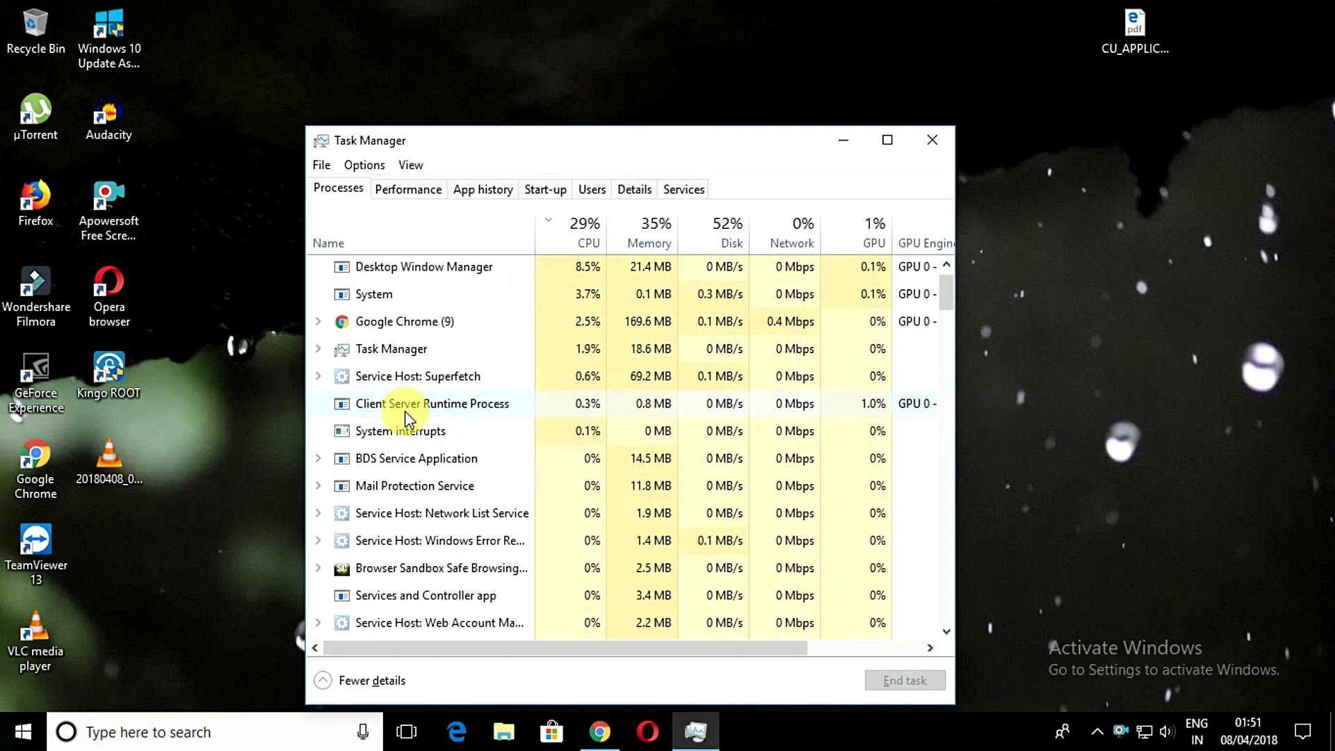
{"action": "scroll", "coordinate": [417, 414], "scroll_direction": "up", "scroll_amount": 1}
{"action": "left_click", "coordinate": [417, 381]}
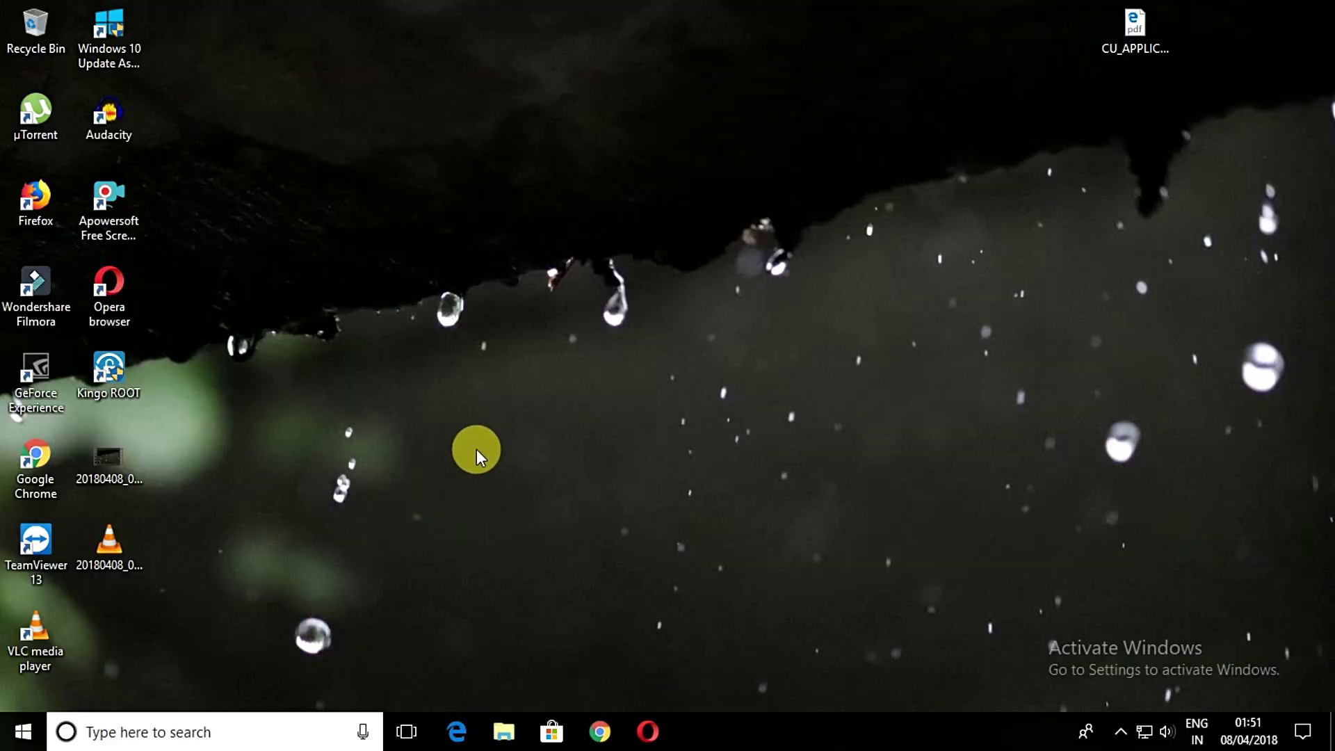
Step: Disable Wondershare Studio in Task Manager's Start-up list
{"action": "key", "text": "ctrl+shift+Escape"}
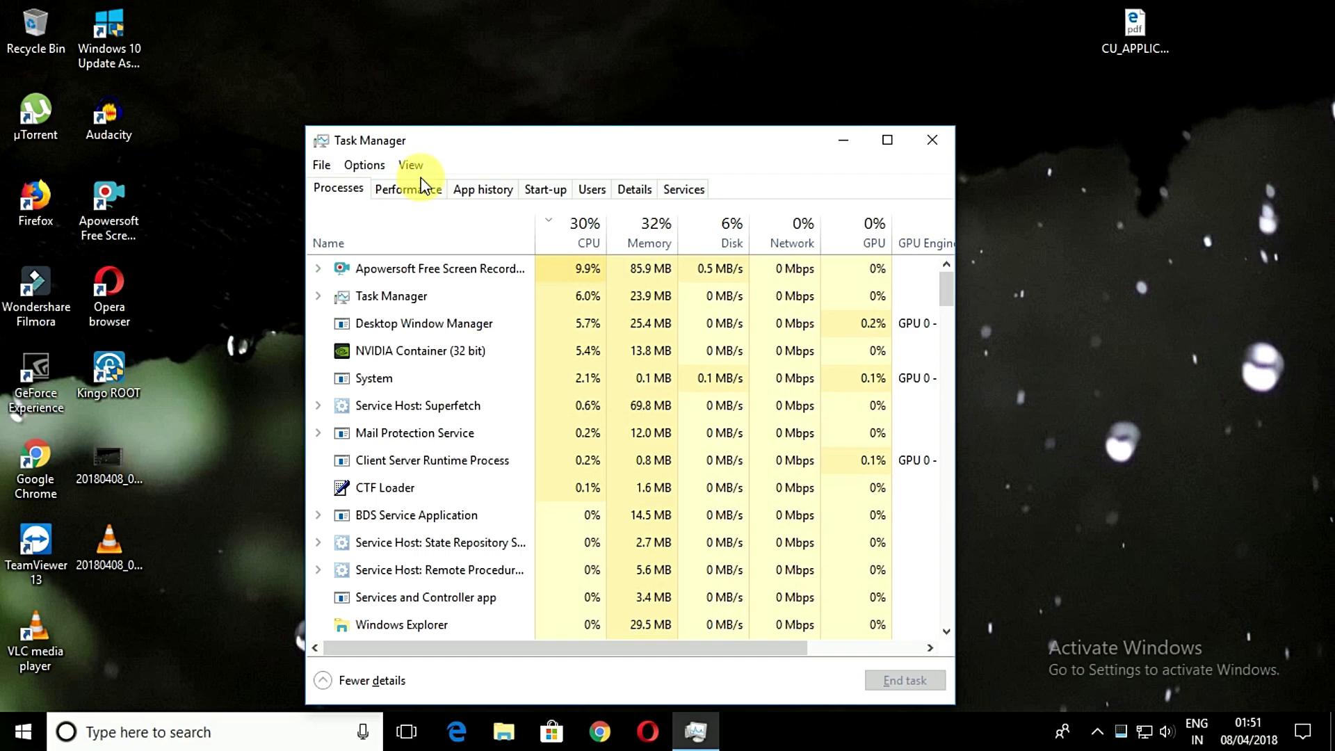
{"action": "left_click", "coordinate": [557, 191]}
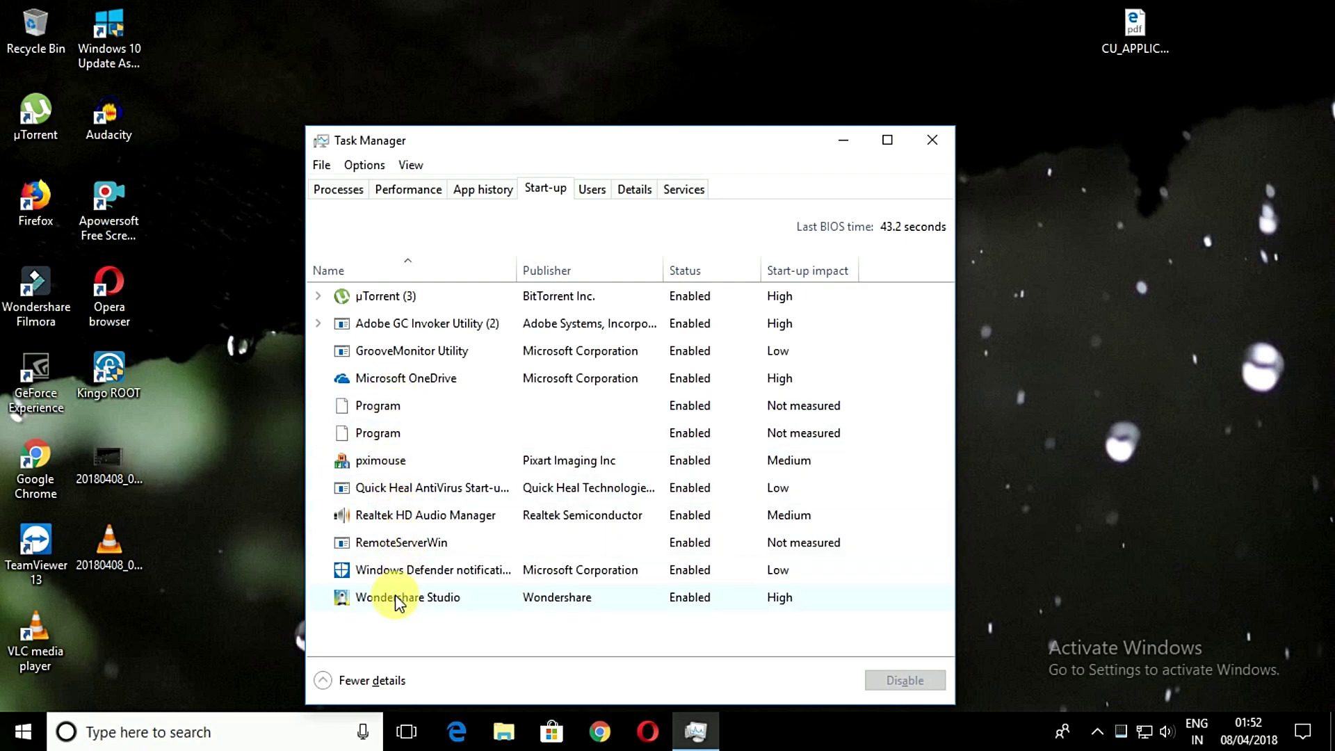
{"action": "left_click", "coordinate": [642, 603]}
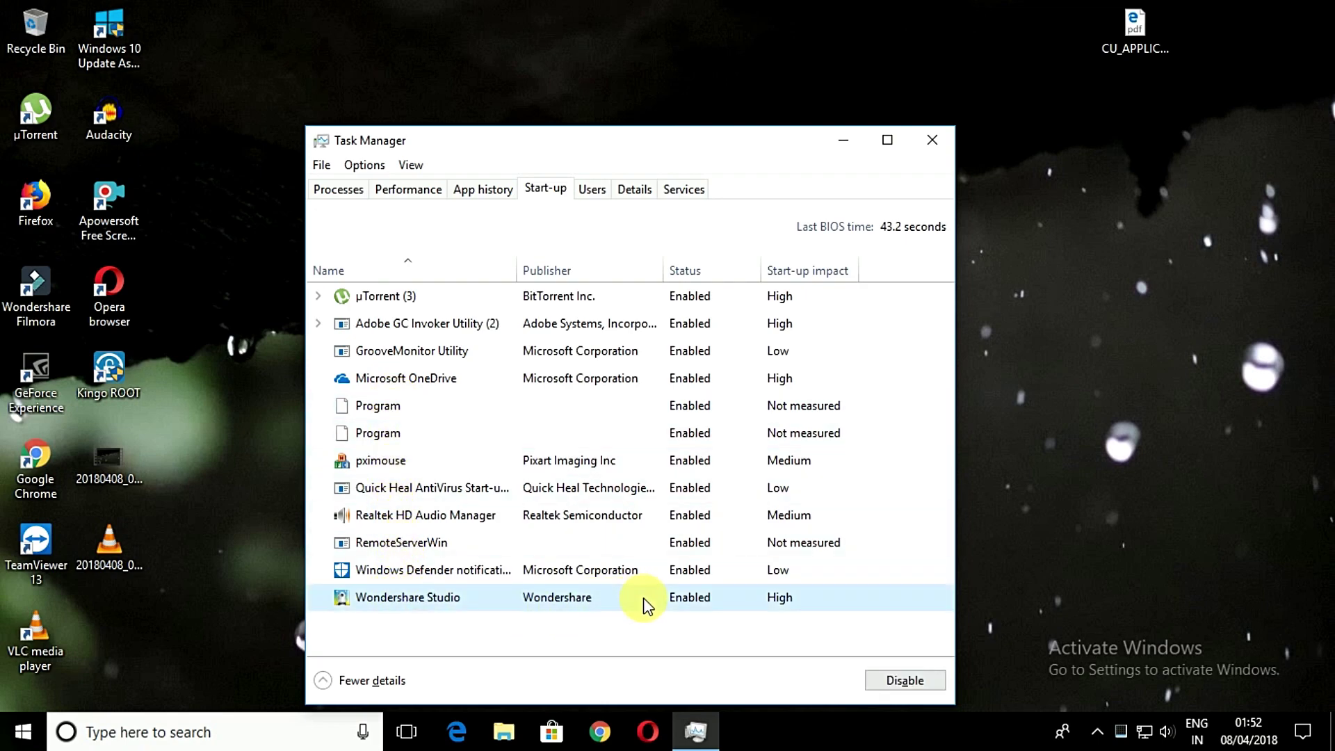
{"action": "left_click", "coordinate": [919, 688]}
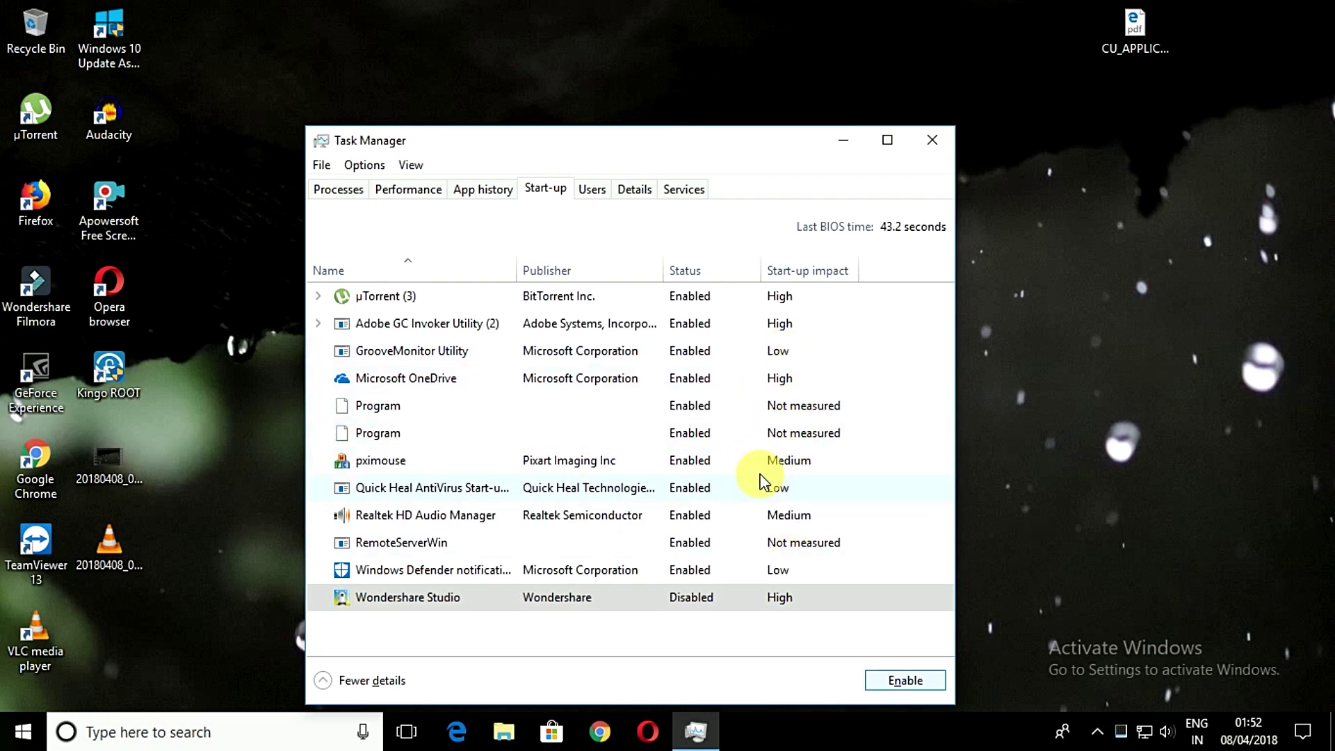
Step: Disable µTorrent from launching at start-up
{"action": "left_click", "coordinate": [772, 303]}
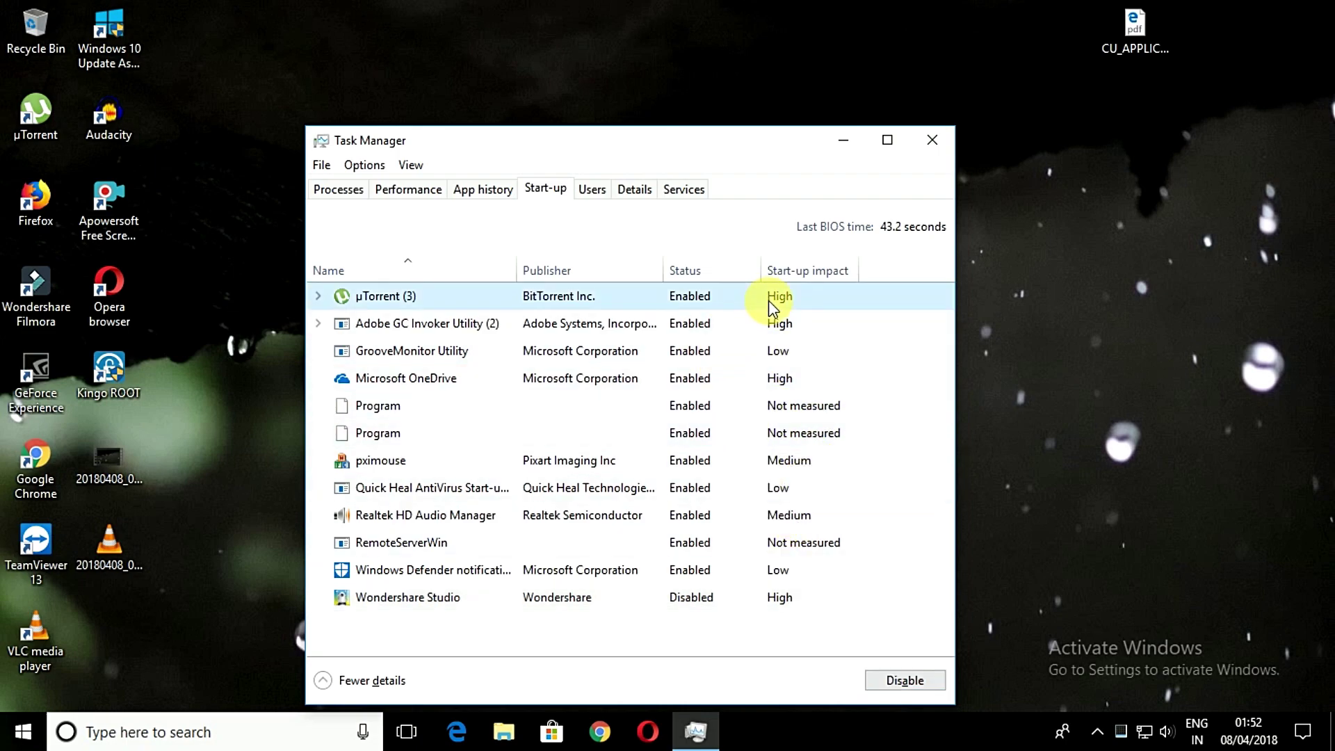
{"action": "left_click", "coordinate": [903, 688]}
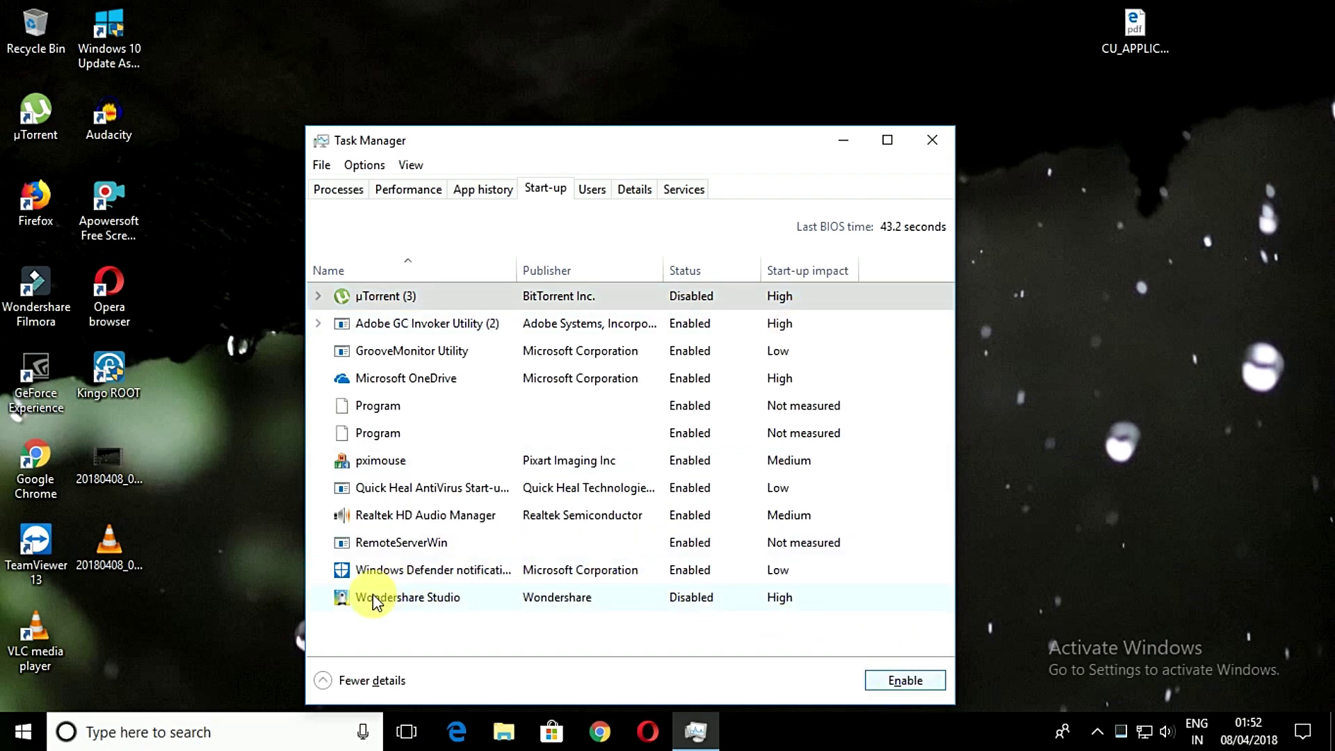
{"action": "left_click", "coordinate": [709, 328]}
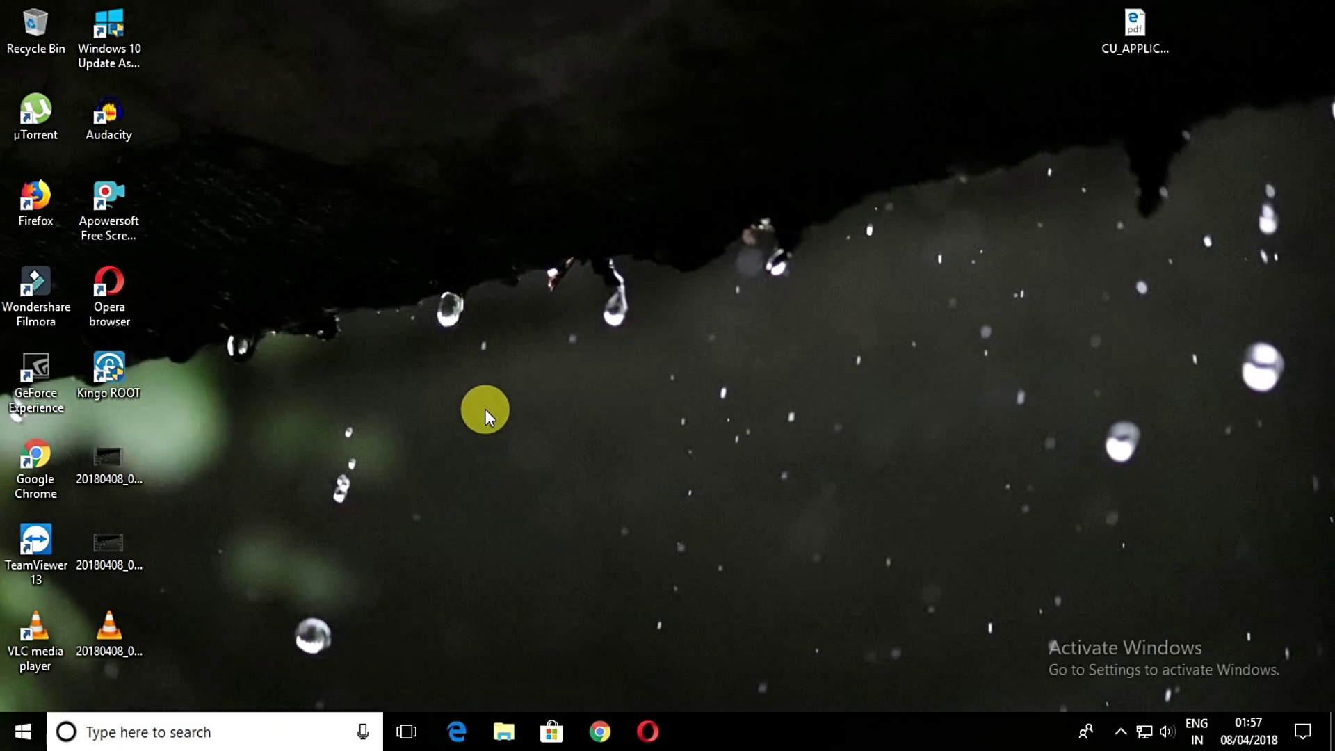
Step: Reach the NVIDIA GeForce GT 610 driver details (version 23.21.13.8813) via Display settings
{"action": "right_click", "coordinate": [484, 401]}
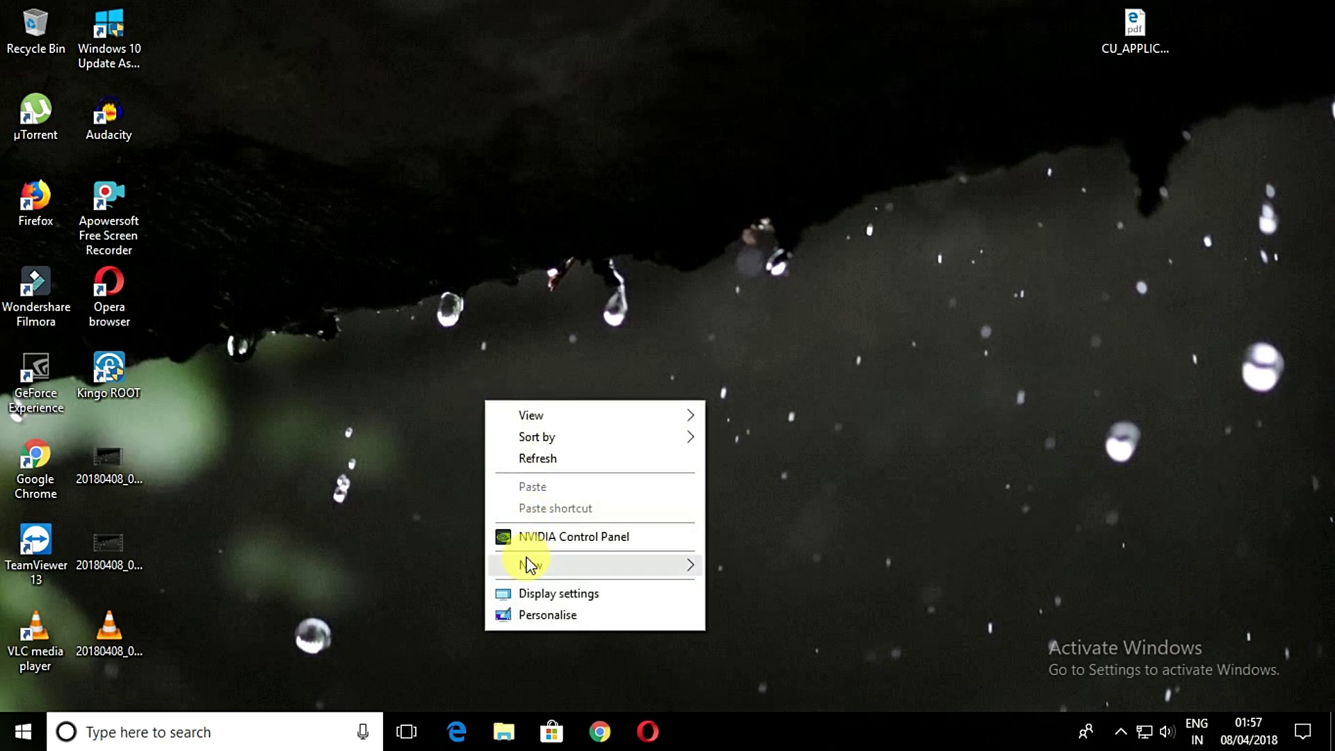
{"action": "left_click", "coordinate": [534, 593]}
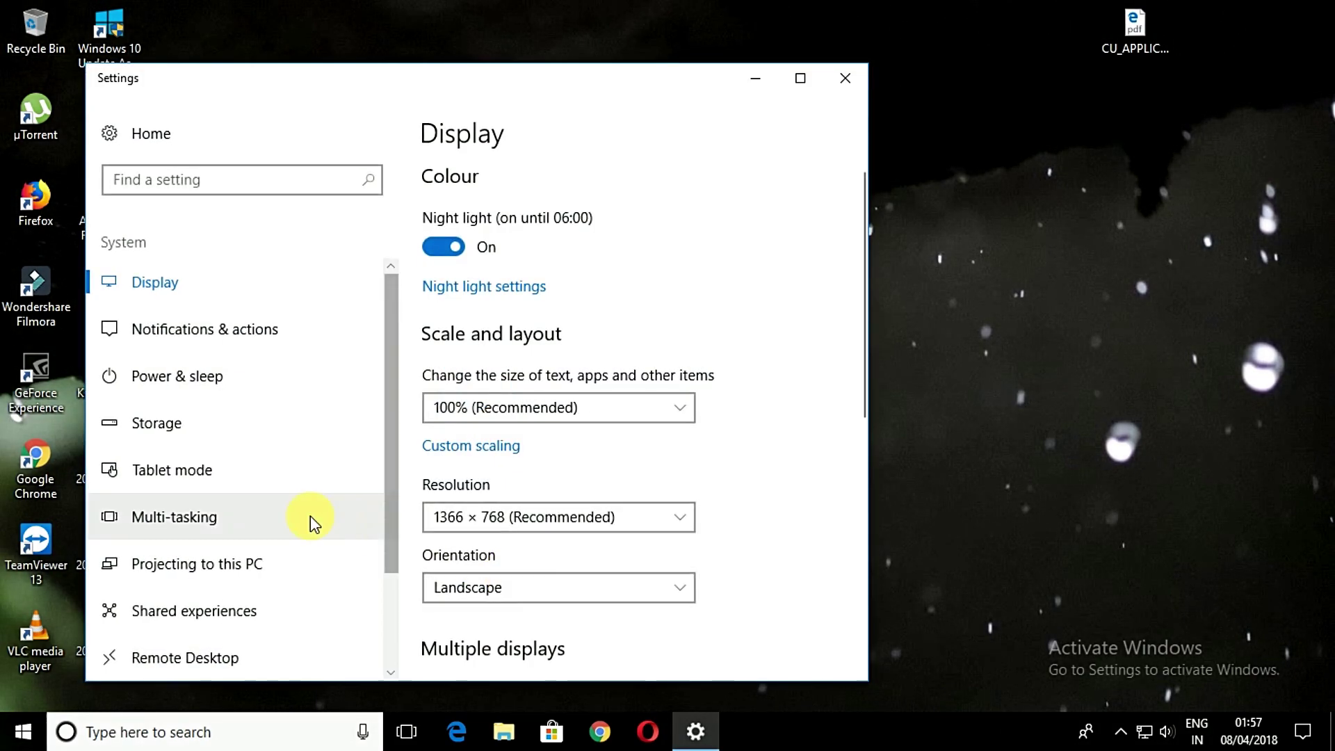
{"action": "scroll", "coordinate": [538, 387], "scroll_direction": "down", "scroll_amount": 2}
{"action": "scroll", "coordinate": [537, 427], "scroll_direction": "down", "scroll_amount": 3}
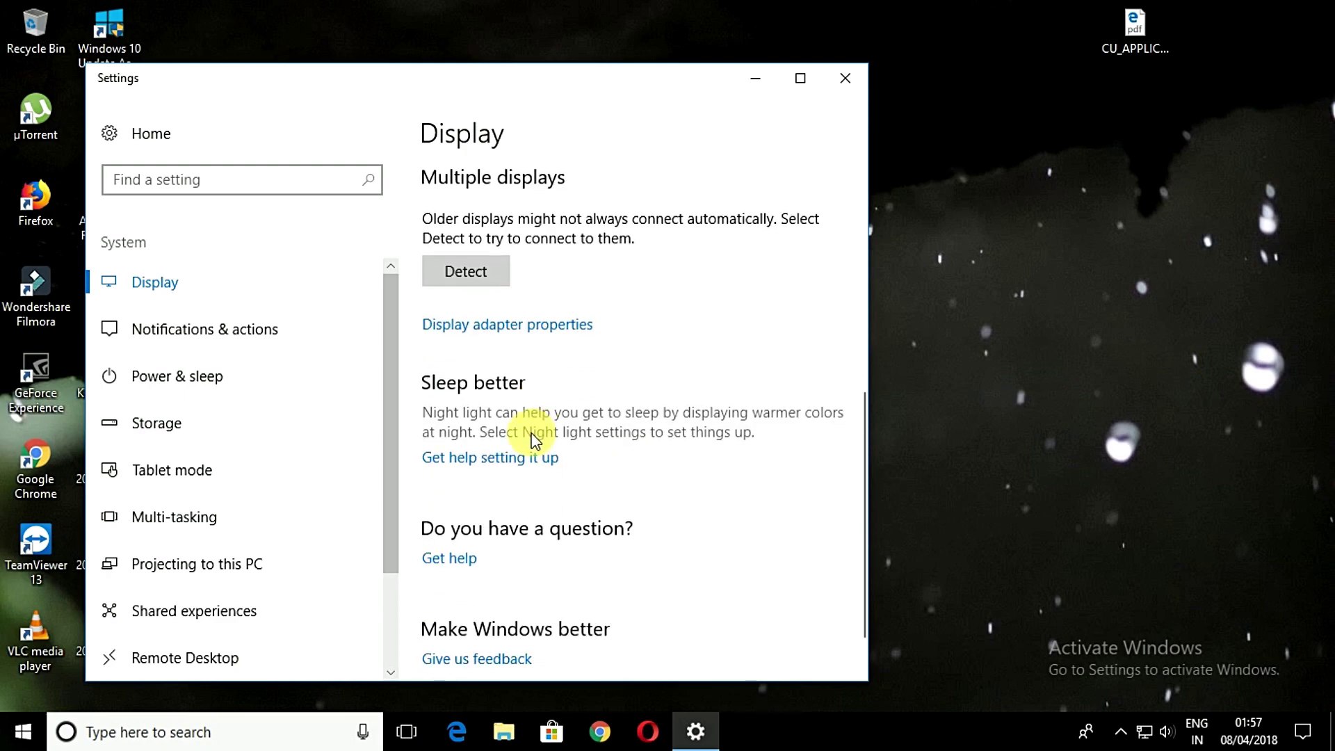
{"action": "left_click", "coordinate": [531, 323]}
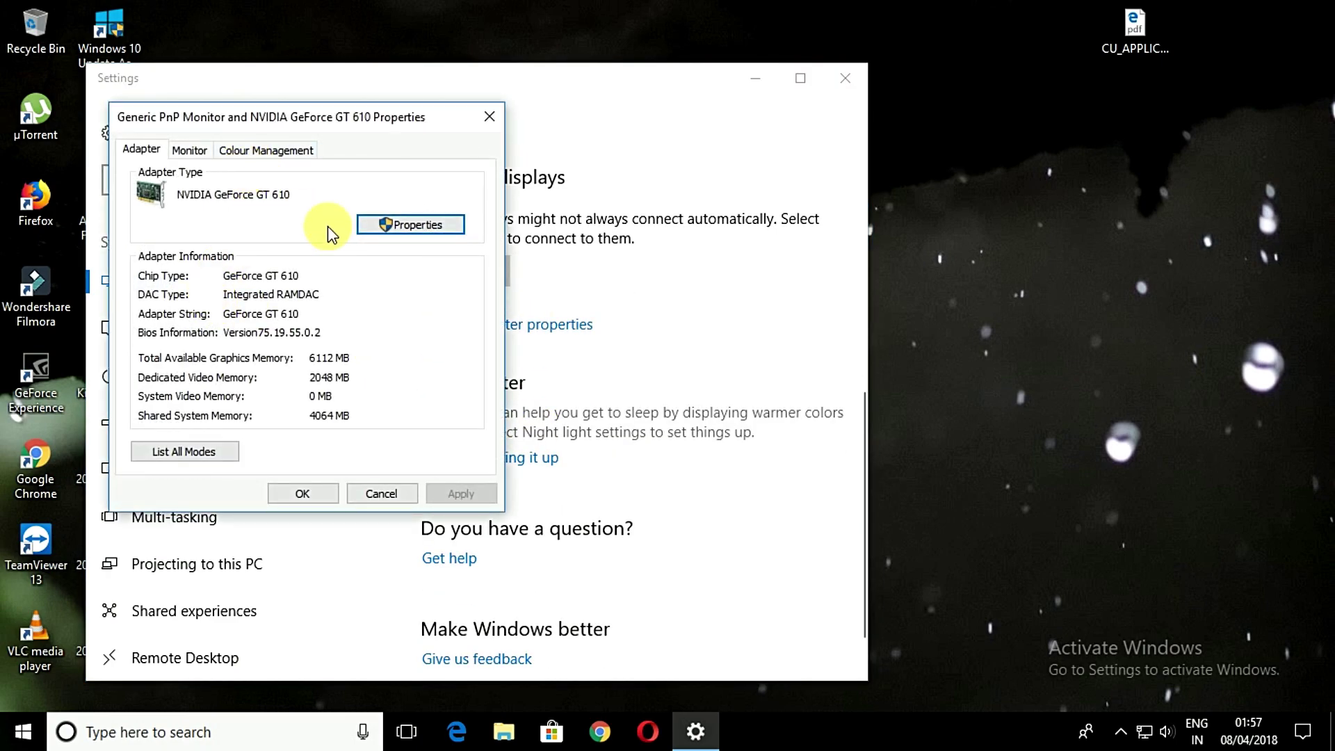
{"action": "left_click", "coordinate": [198, 164]}
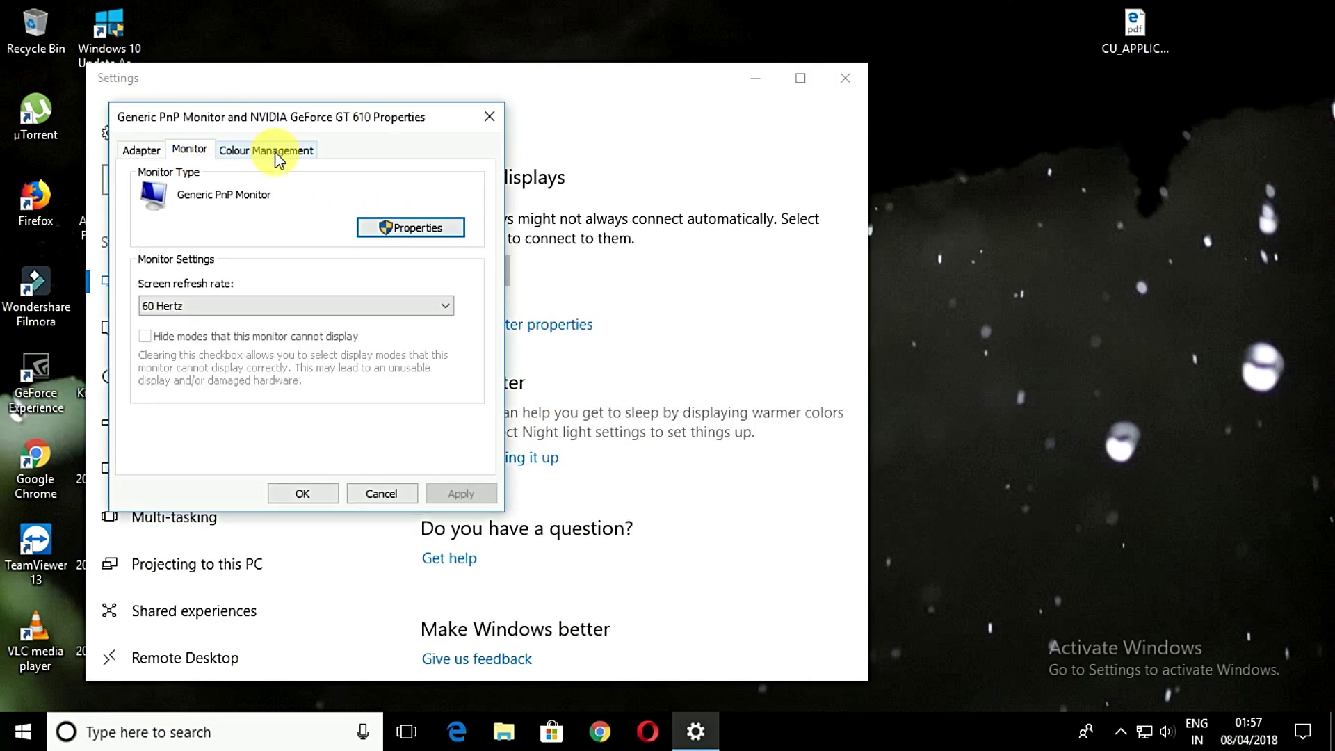
{"action": "left_click", "coordinate": [278, 154]}
{"action": "left_click", "coordinate": [141, 150]}
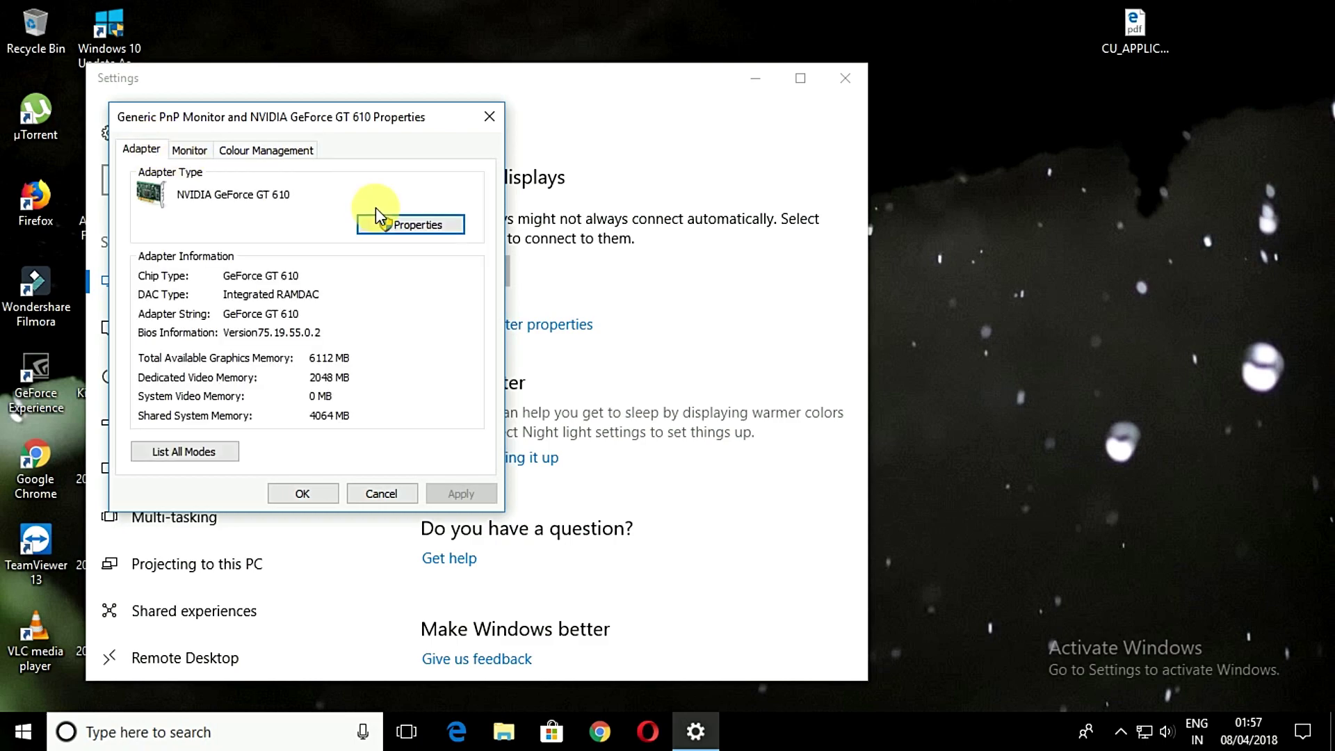
{"action": "left_click", "coordinate": [384, 223]}
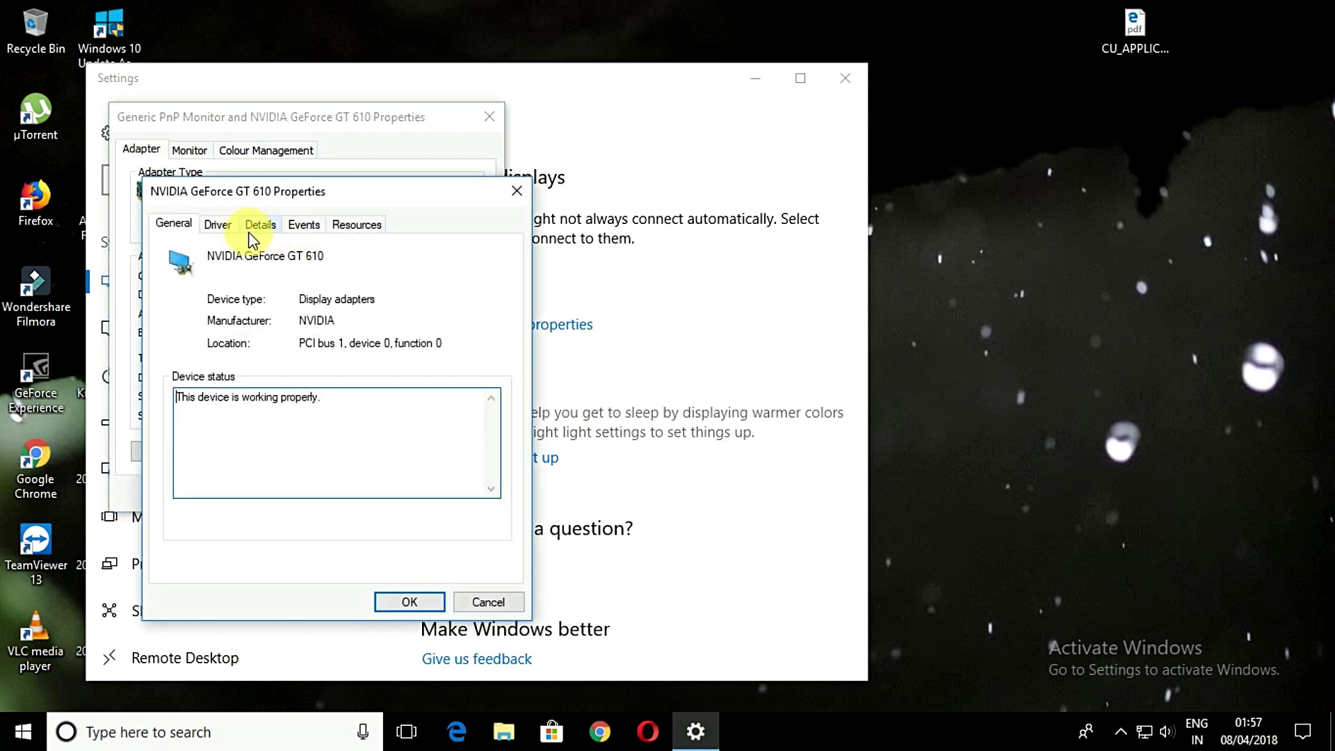
{"action": "left_click", "coordinate": [235, 414]}
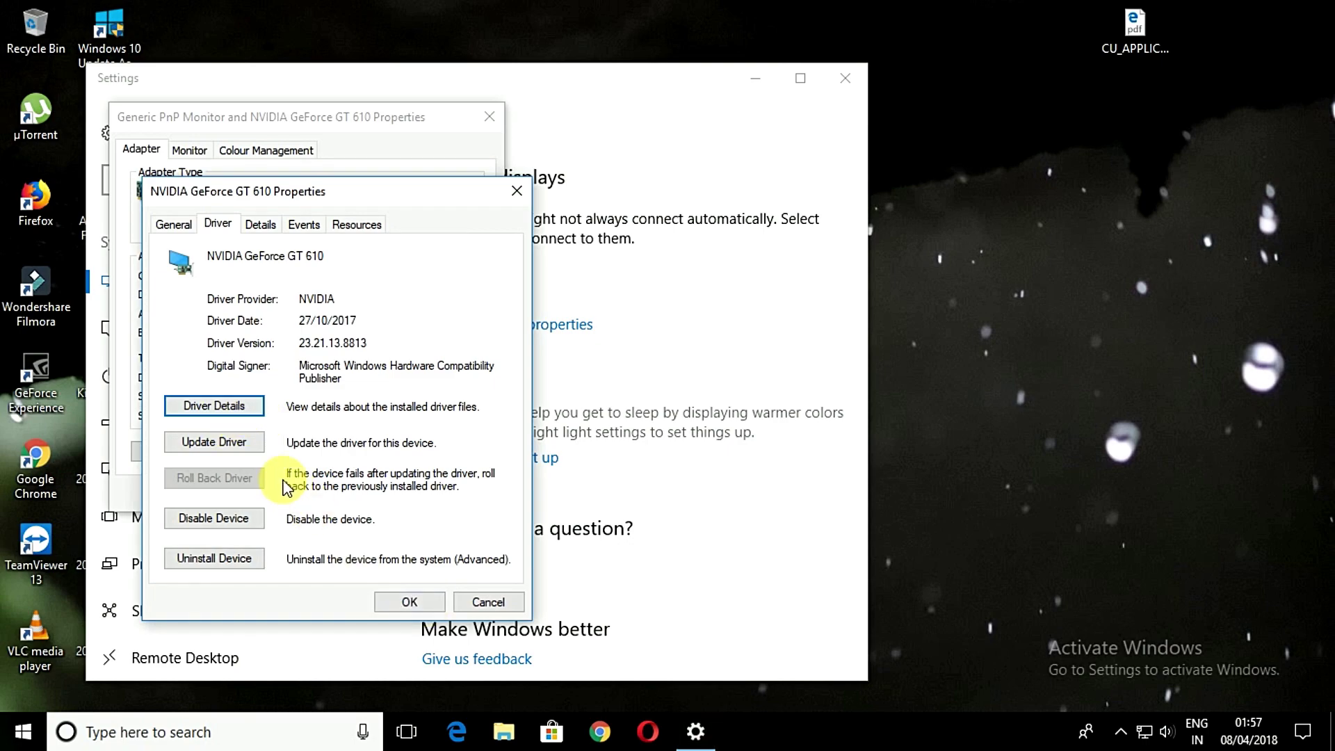
Step: Update the GeForce GT 610 driver using the automatic online driver search
{"action": "left_click", "coordinate": [239, 450]}
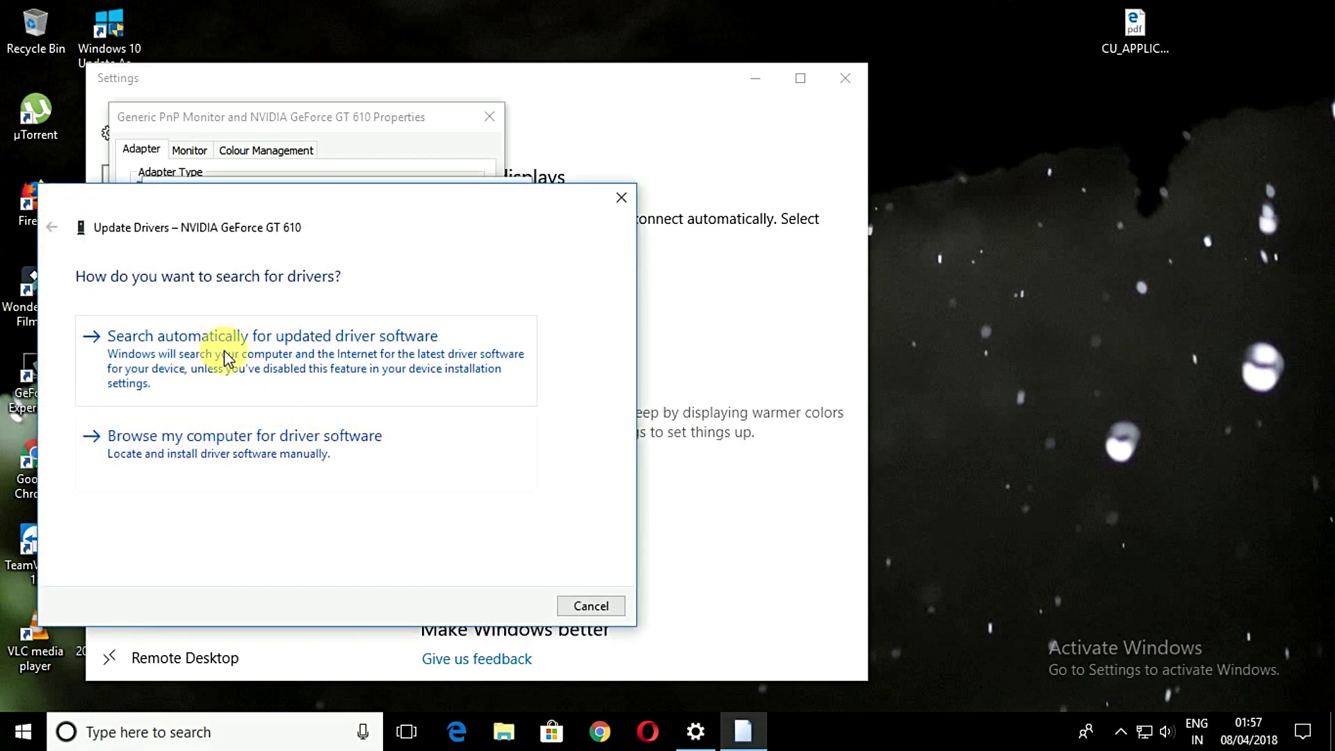
{"action": "left_click", "coordinate": [382, 397]}
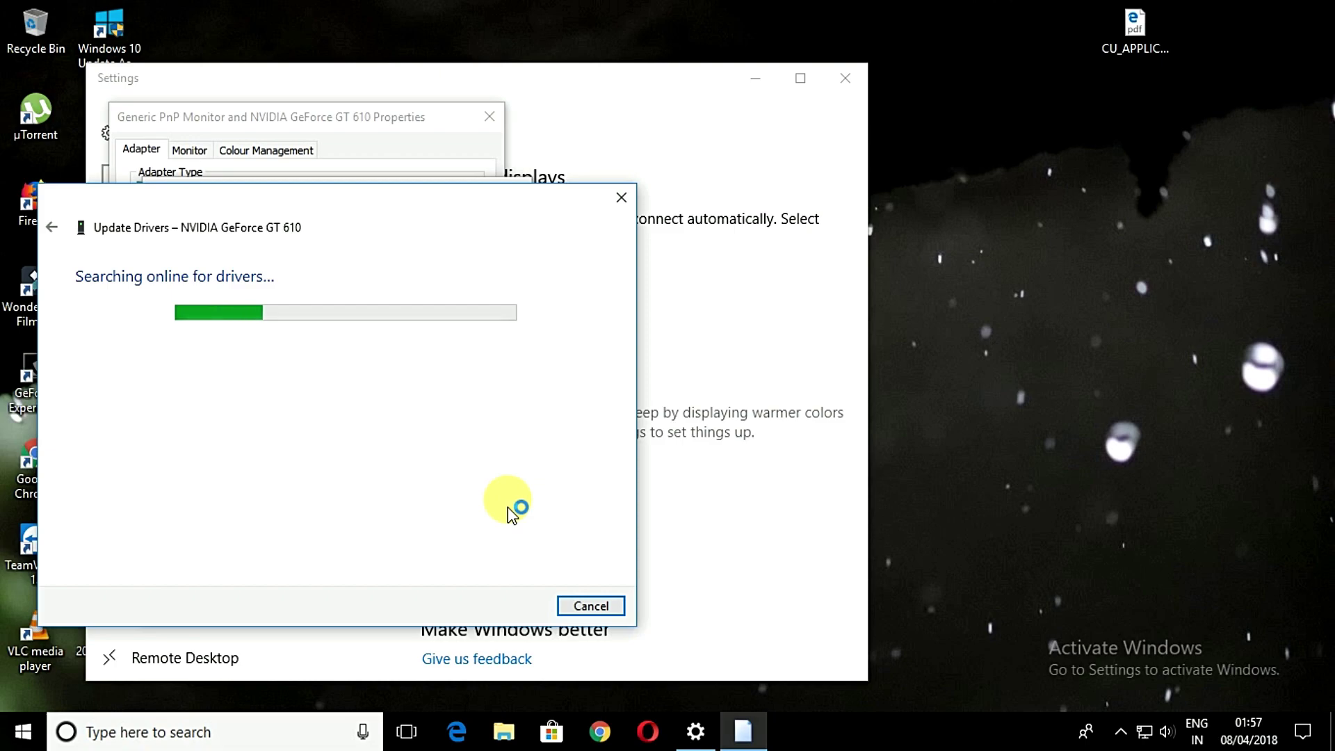